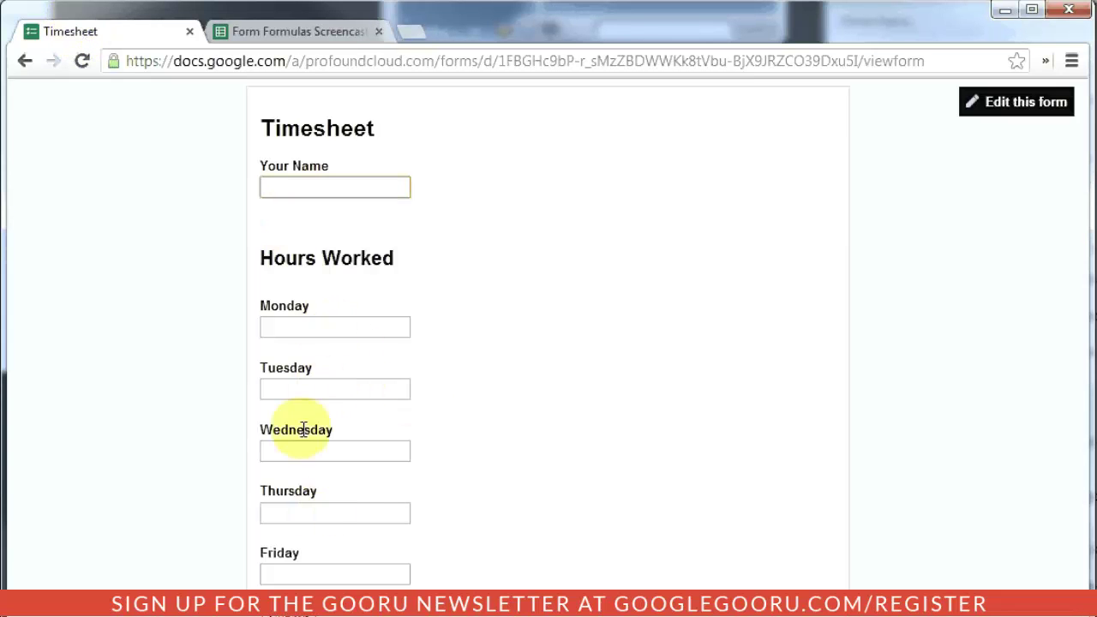
Inspect the 'Total' heading in H1 of the responses sheet, then return to the Timesheet form.
click(282, 39)
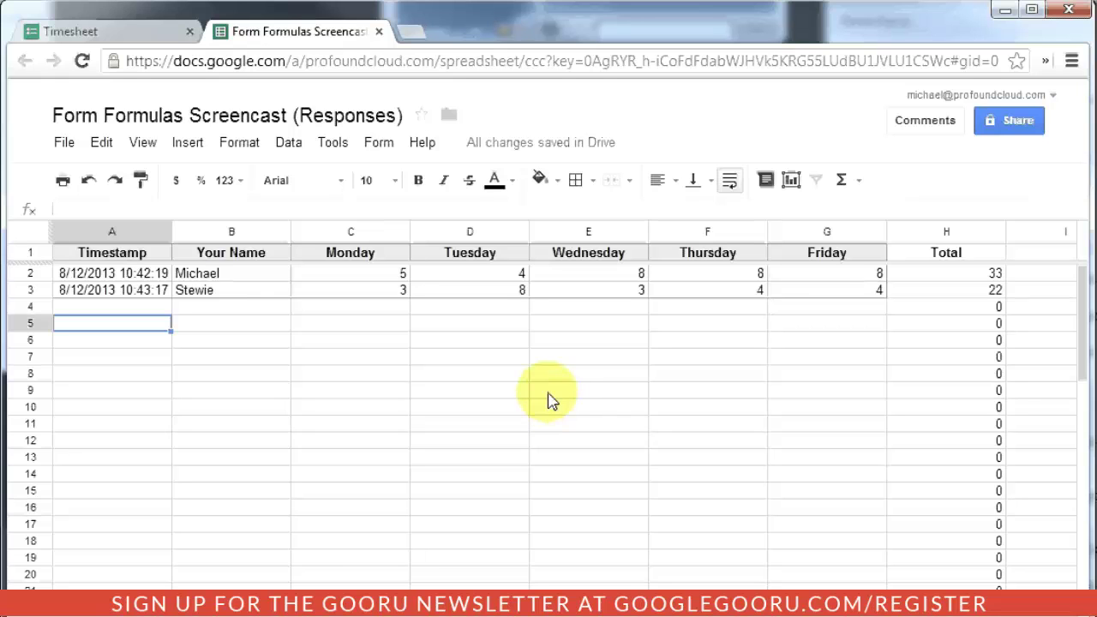
click(74, 31)
click(299, 31)
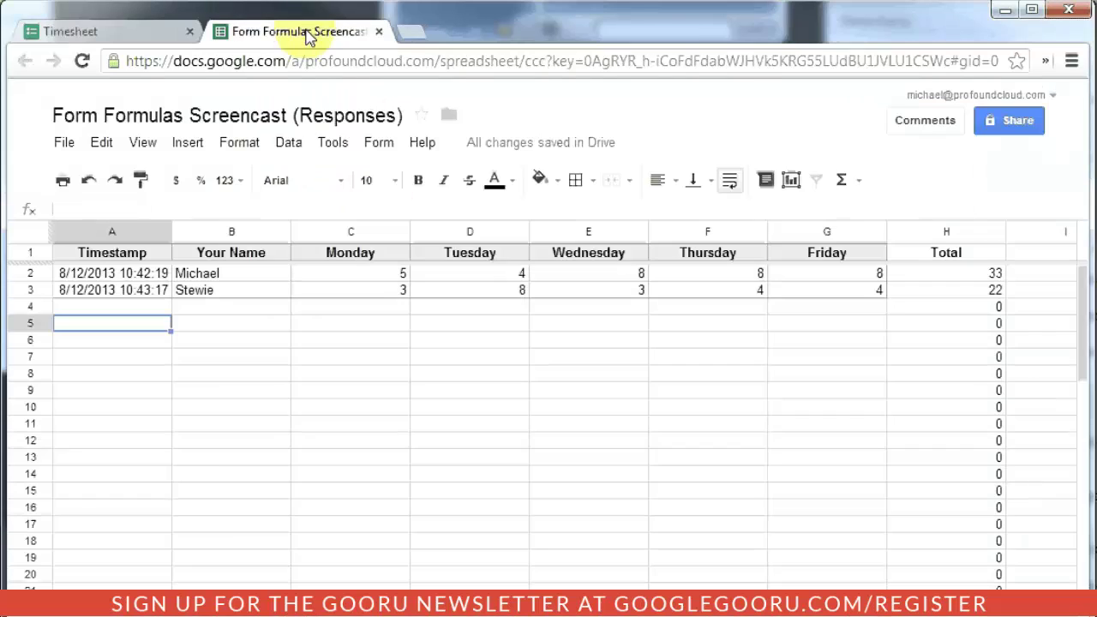
click(947, 243)
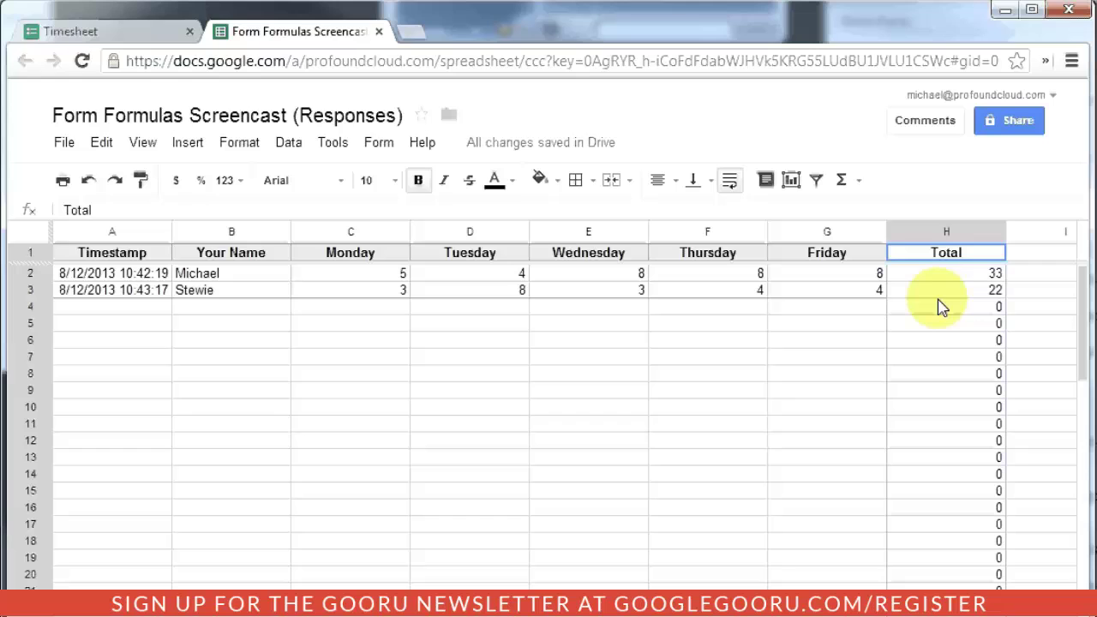
click(95, 38)
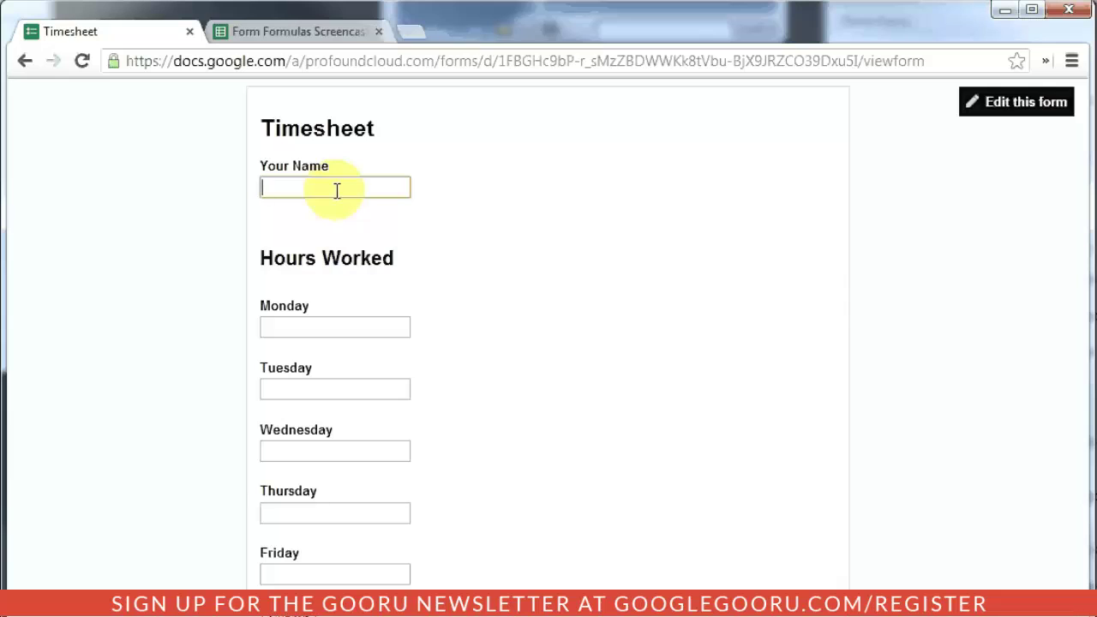
Submit a timesheet with a name, 10 hours Monday–Thursday and 15 hours Friday.
text(Danny)
key(Tab)
text(10)
key(Tab)
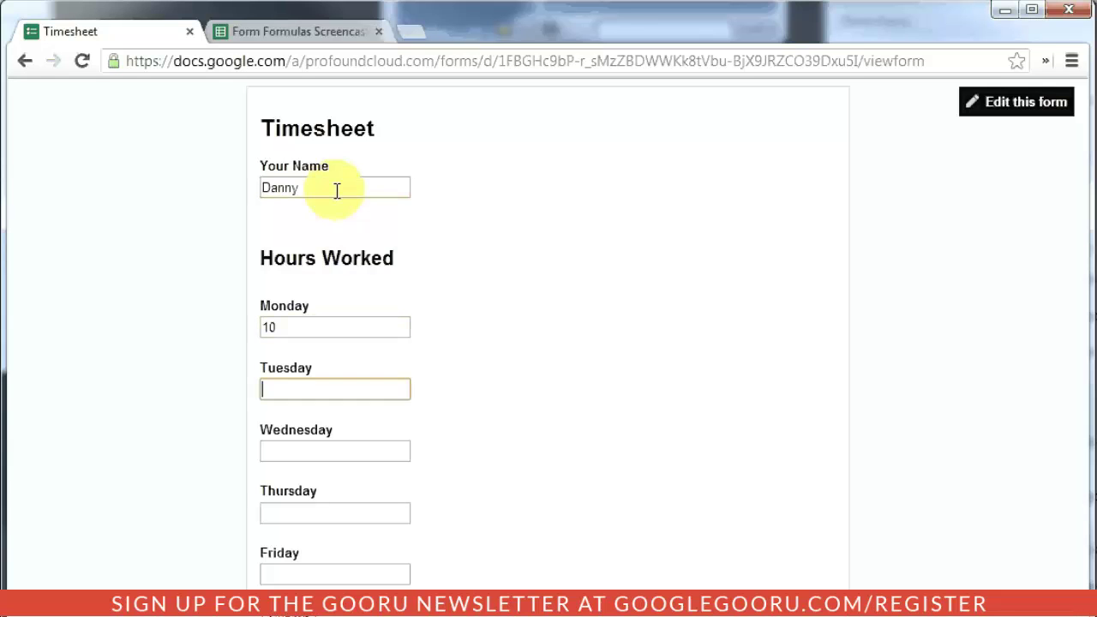
text(10)
key(Tab)
text(10)
key(Tab)
text(10)
key(Tab)
text(15)
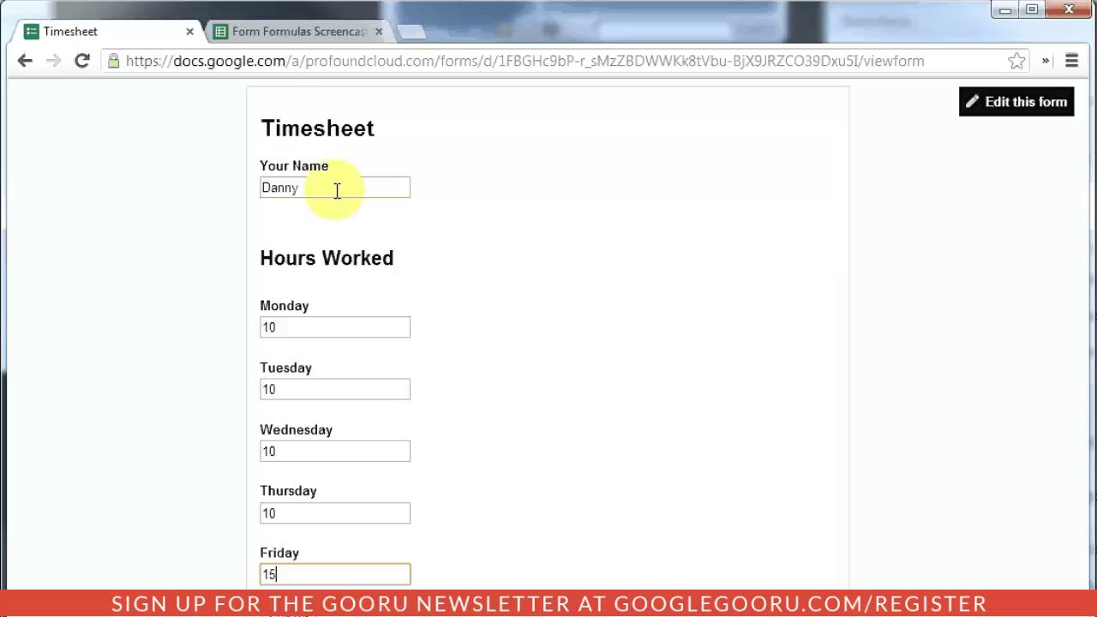
key(Return)
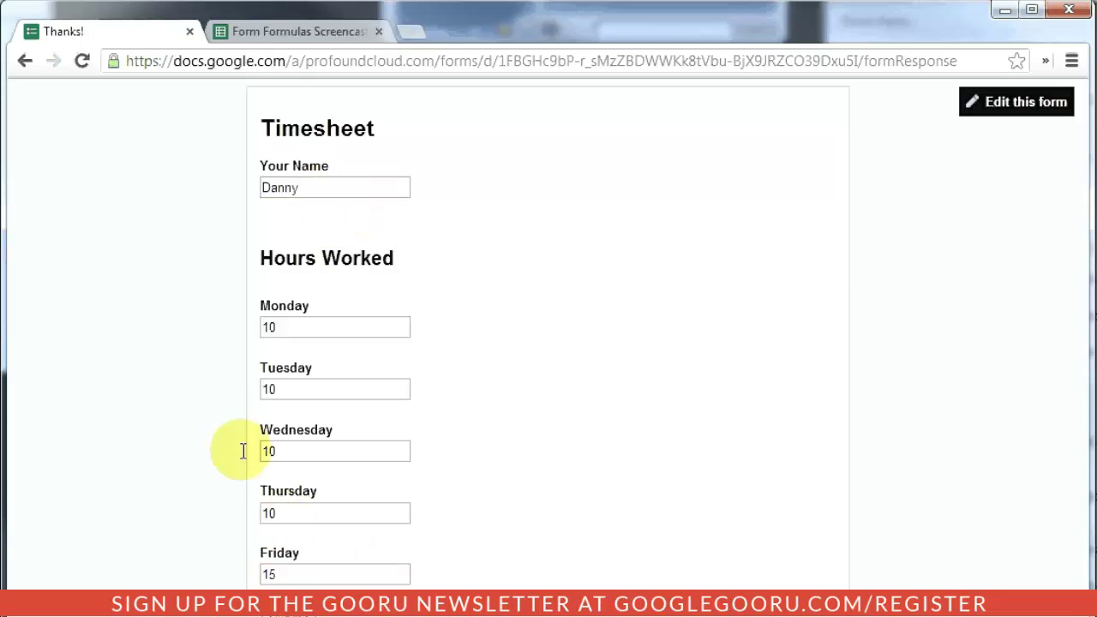
Compare the new response's blank Total cell H4 with H5's sum formula, then select row 4.
click(283, 34)
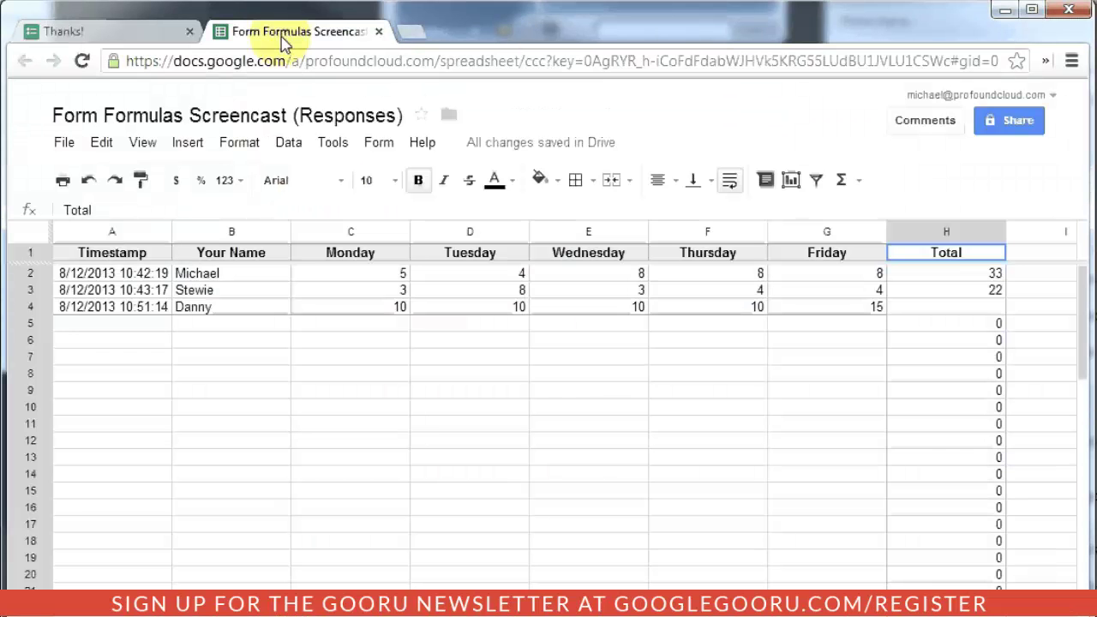
click(35, 306)
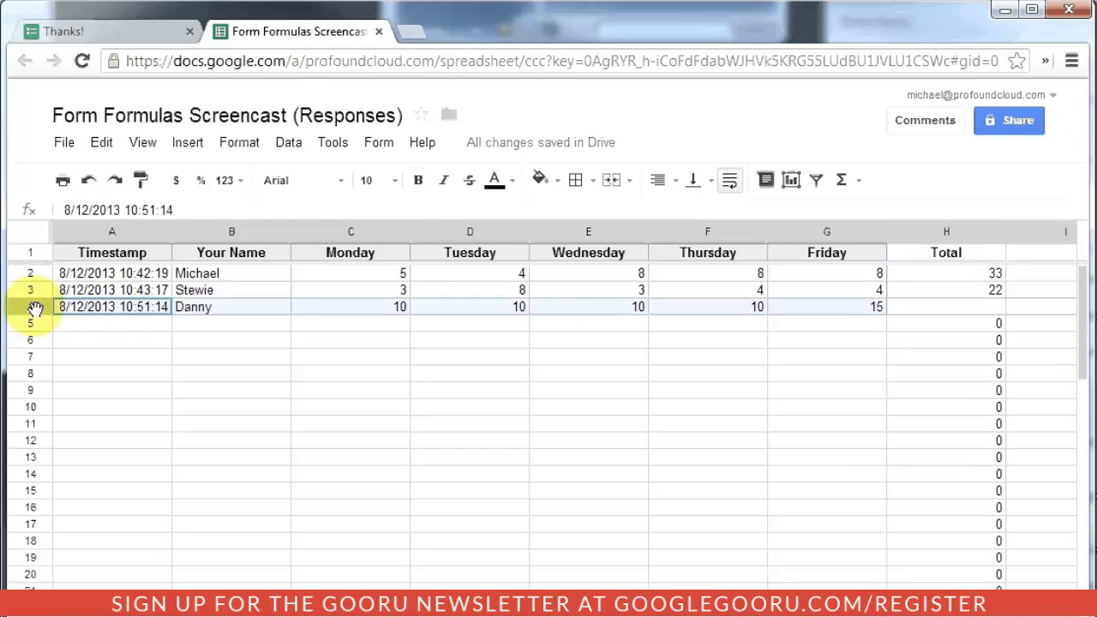
click(954, 311)
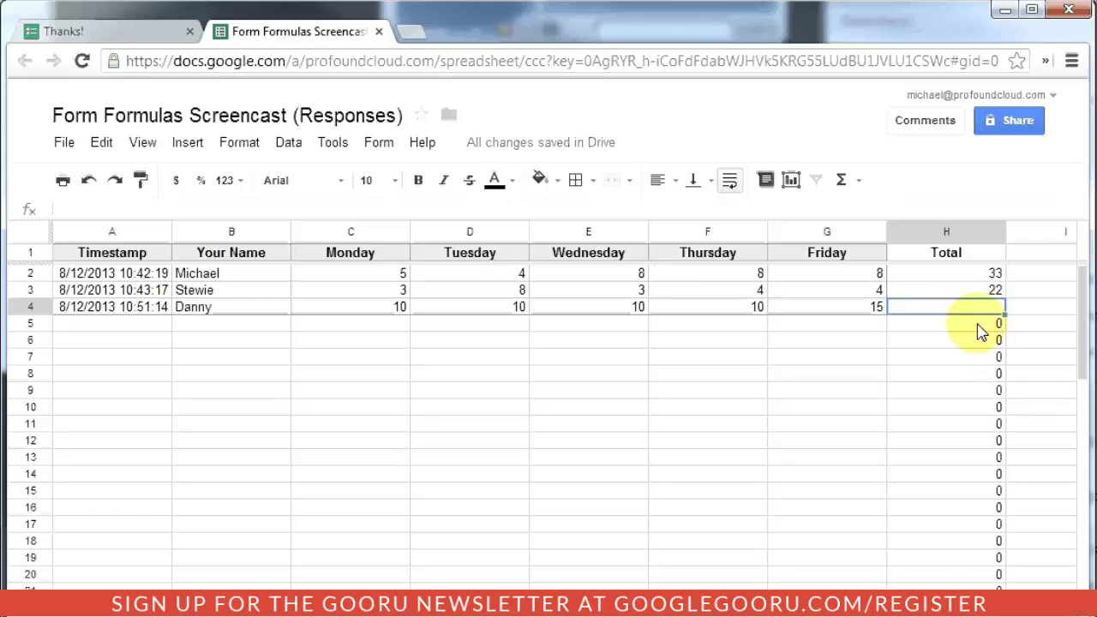
click(977, 324)
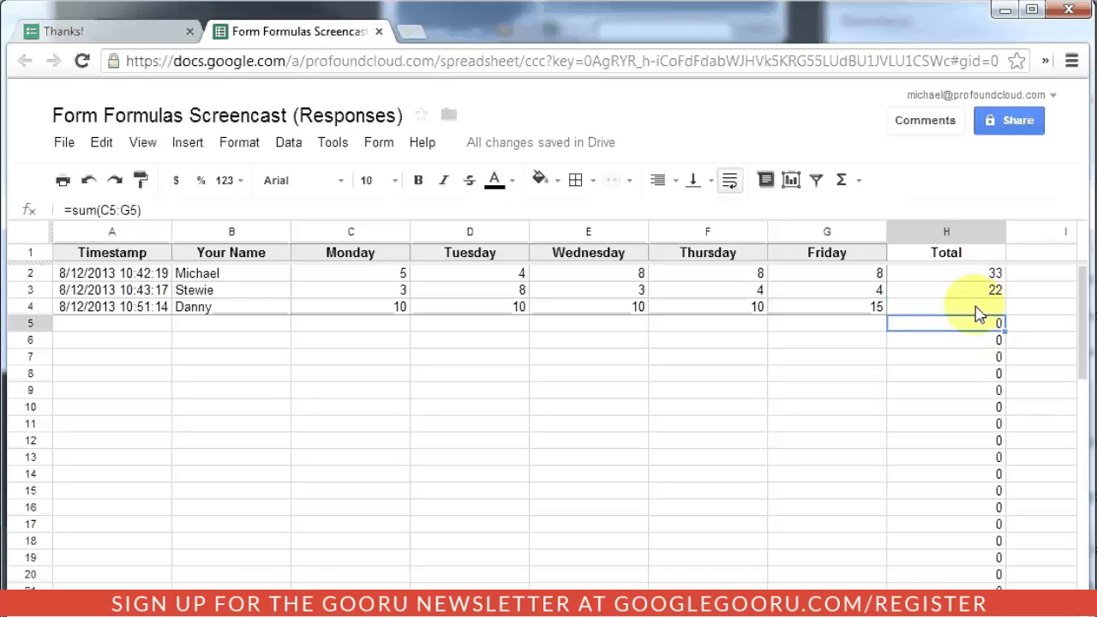
click(975, 310)
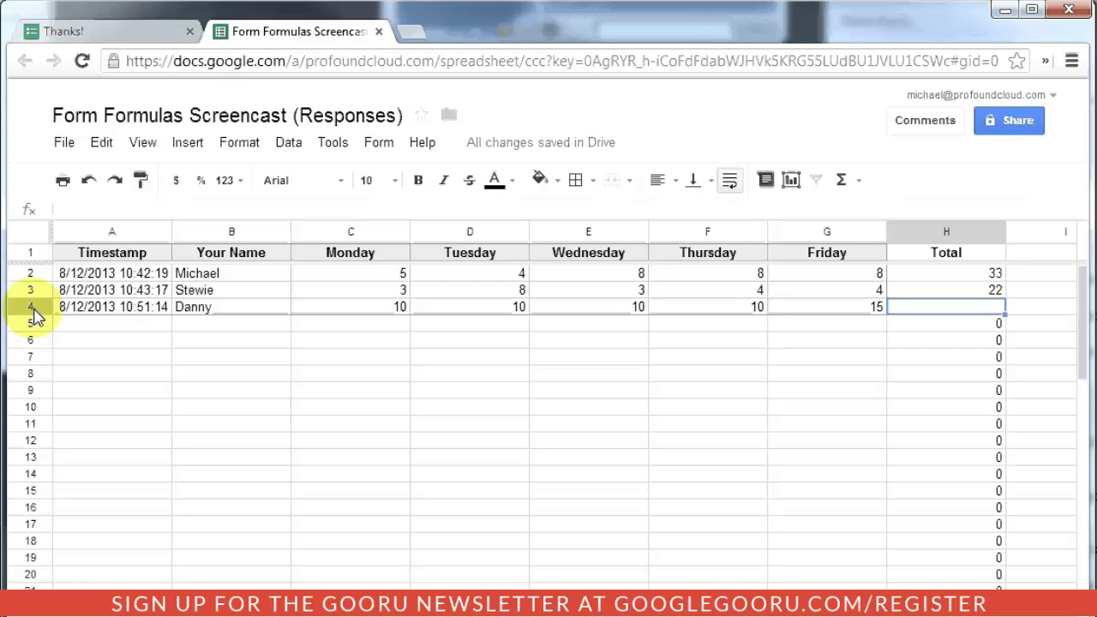
click(33, 313)
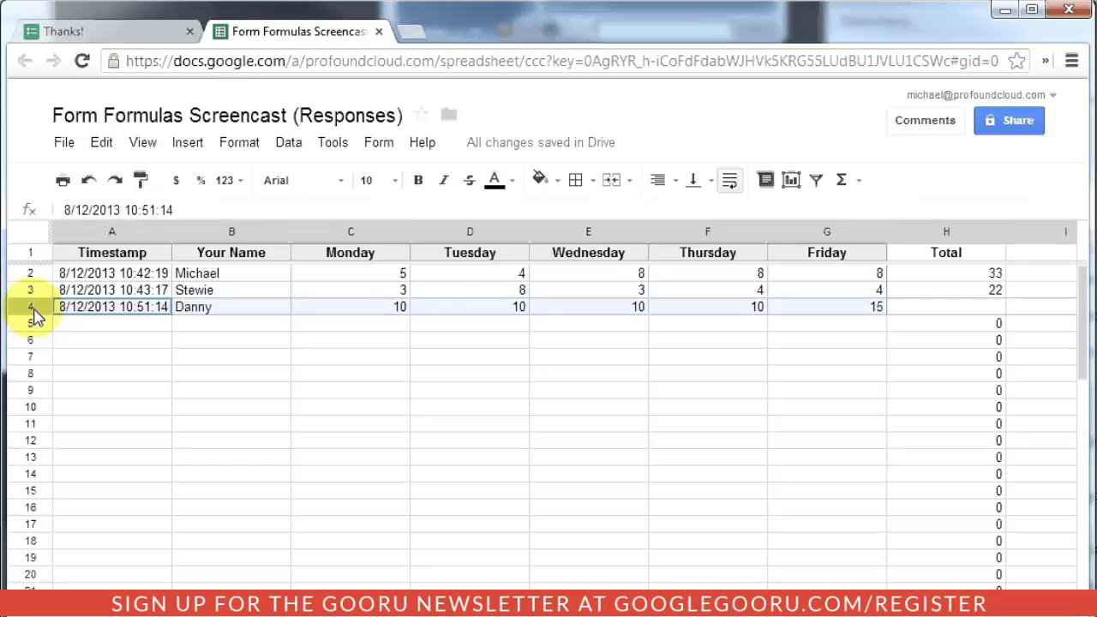
Insert a blank row above row 4, undo it, and check the sum formulas in column H.
right_click(34, 315)
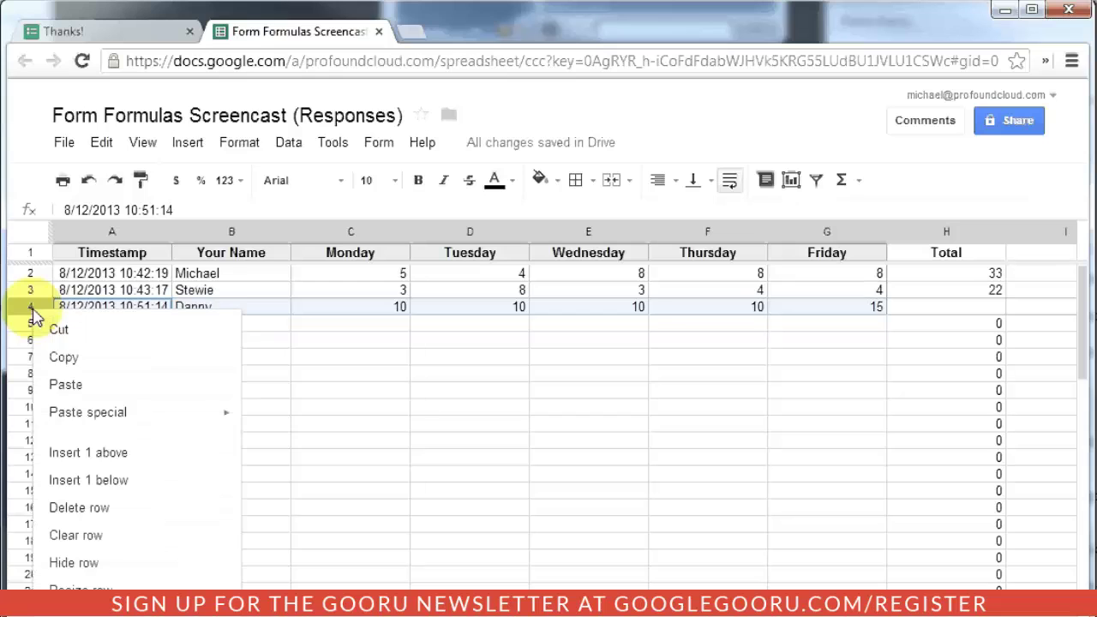
click(96, 454)
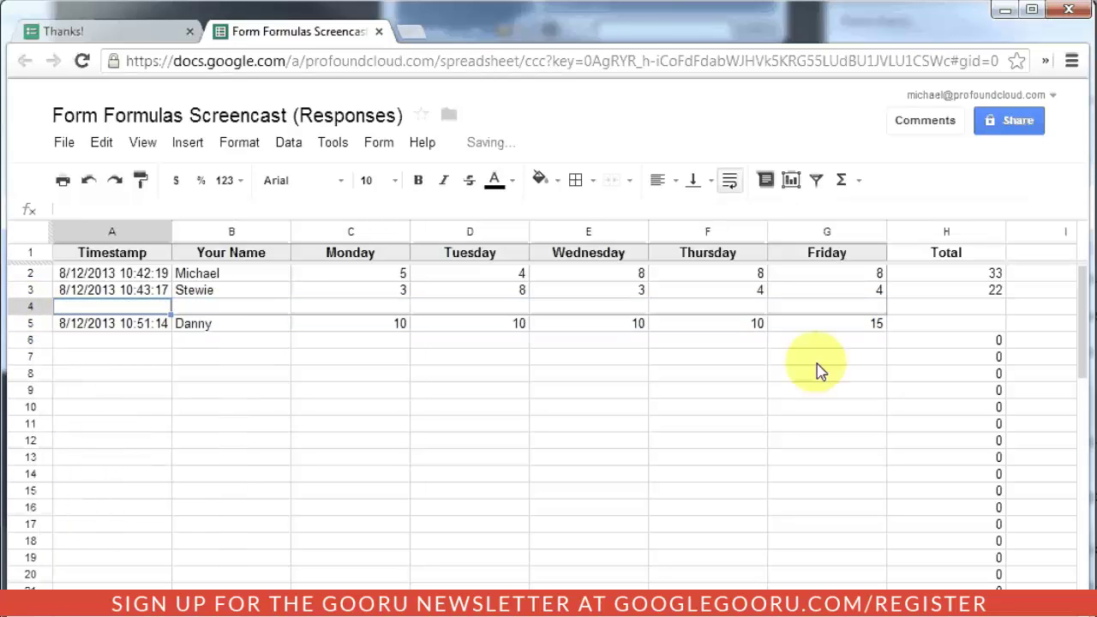
click(978, 305)
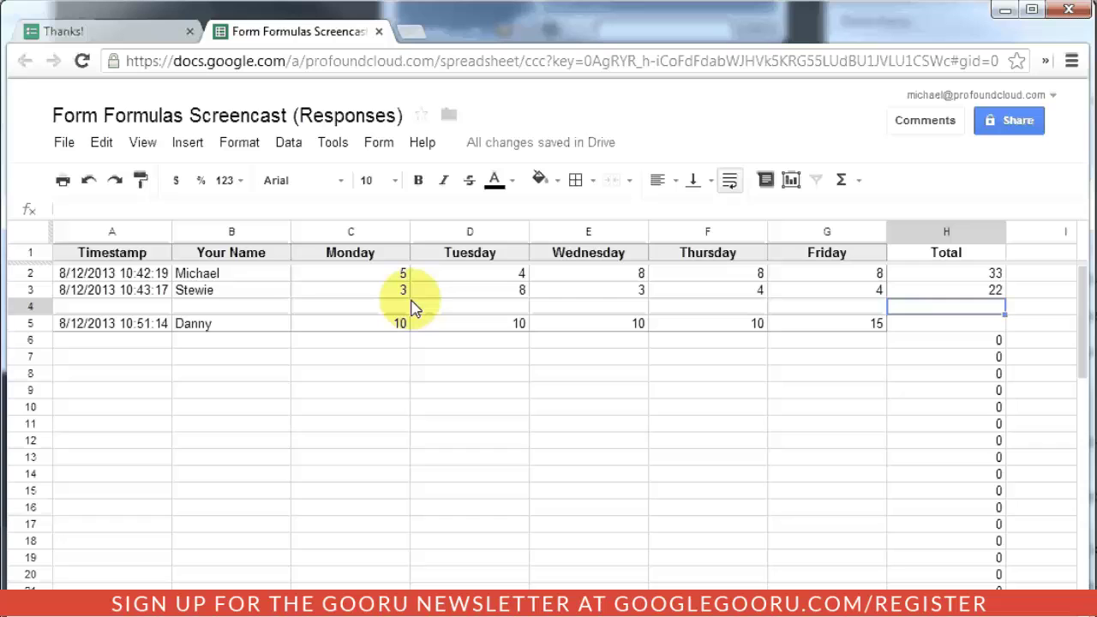
key(ctrl+z)
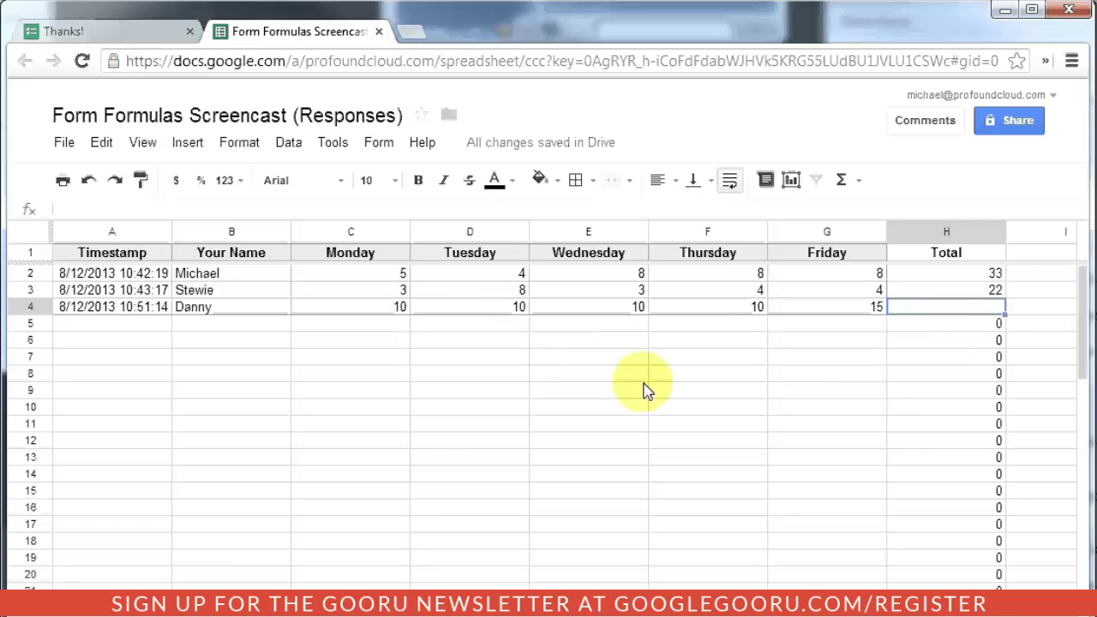
click(989, 293)
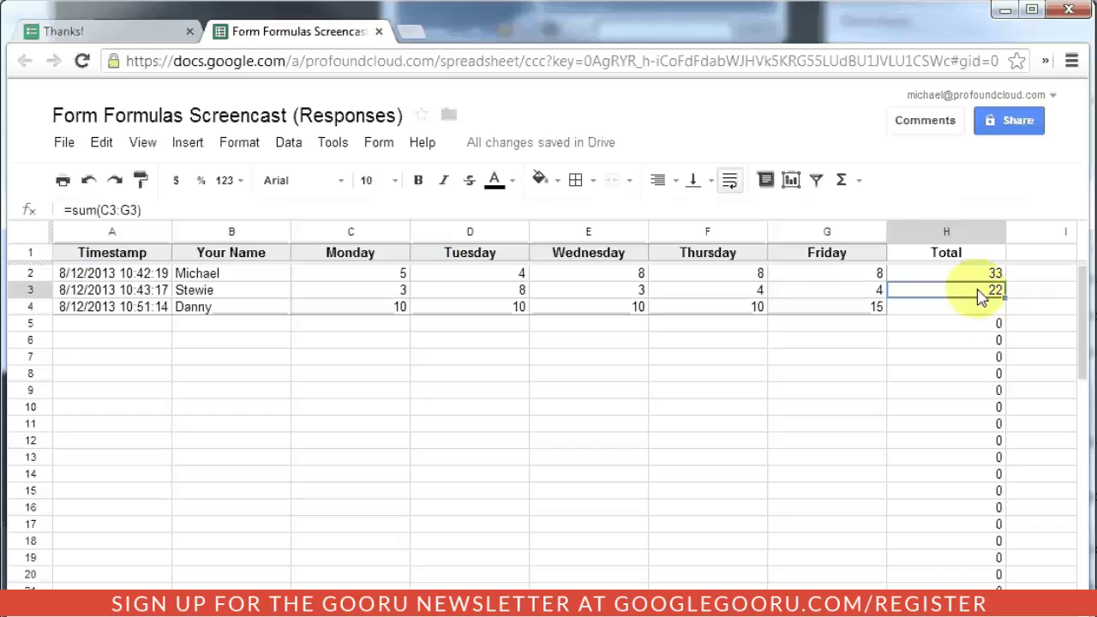
click(981, 308)
click(965, 375)
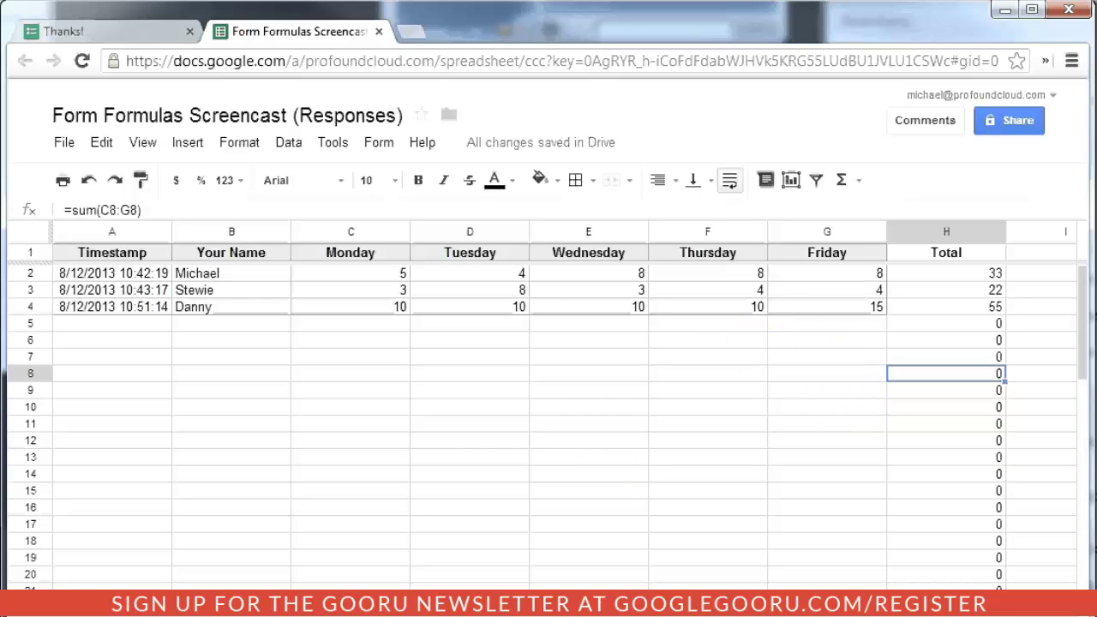
In the second sheet's A1, enter =query('Form Responses'!B:G) to pull names and daily hours.
key(ctrl+shift+Page_Down)
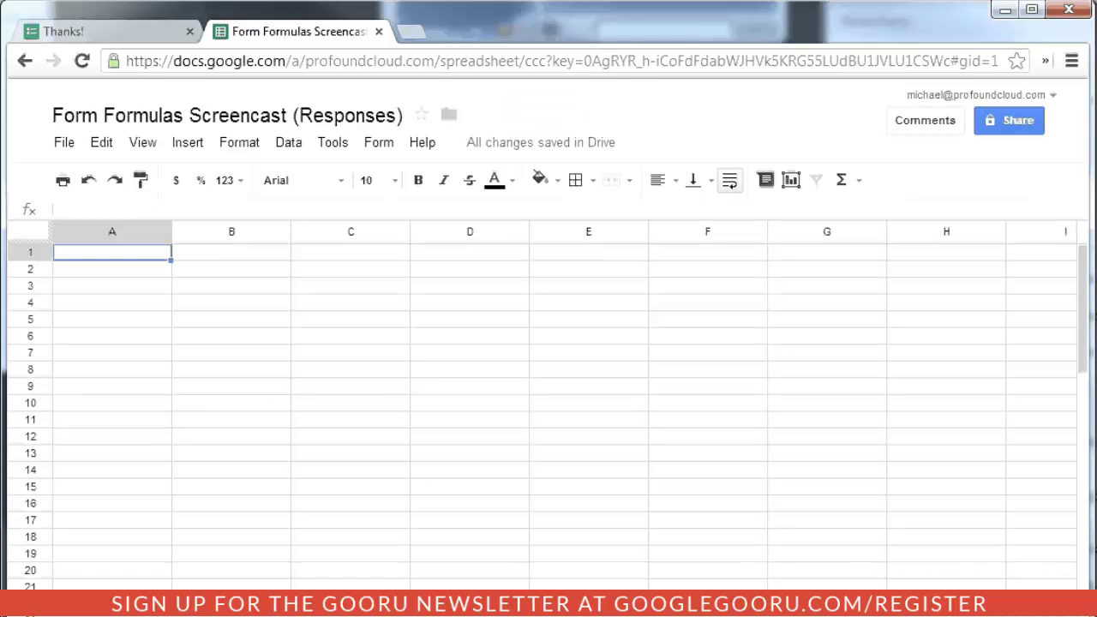
click(283, 605)
click(314, 570)
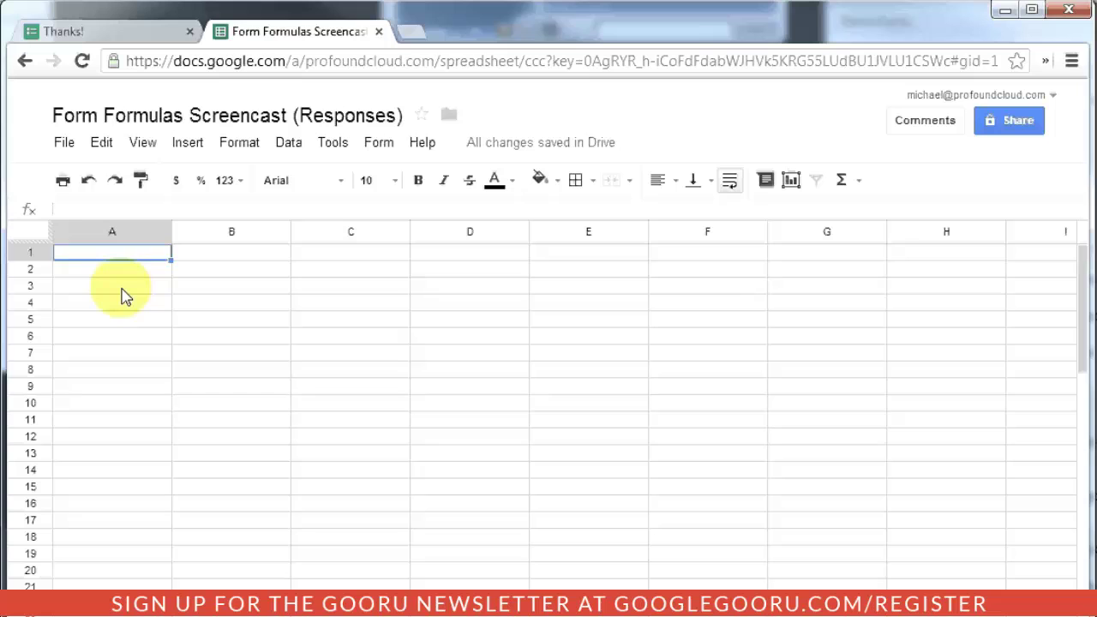
text(=query()
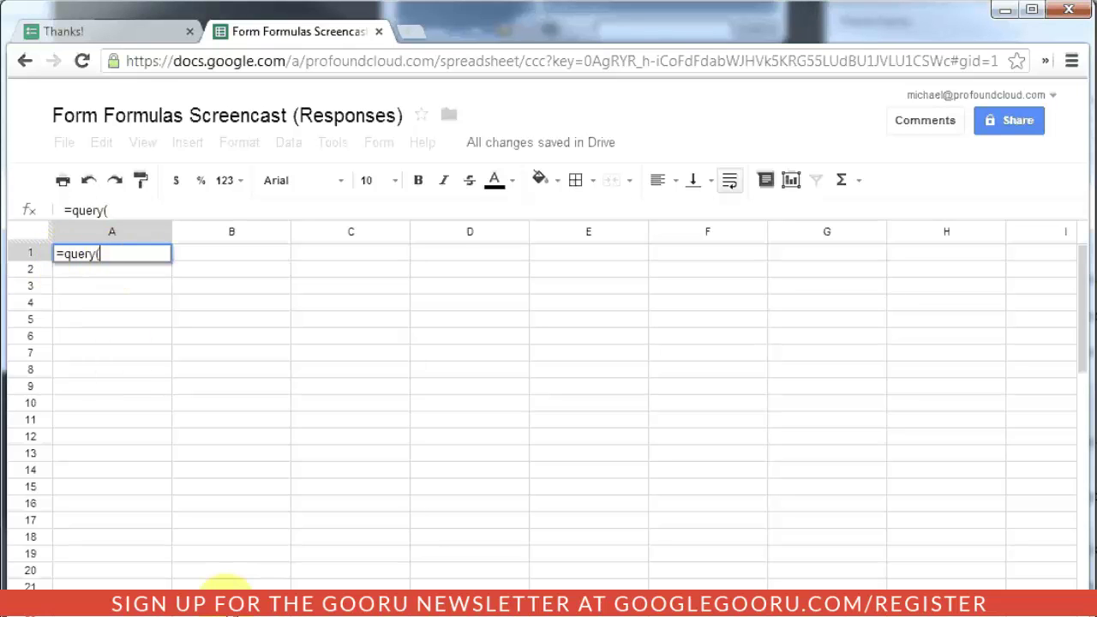
key(ctrl+shift+Page_Up)
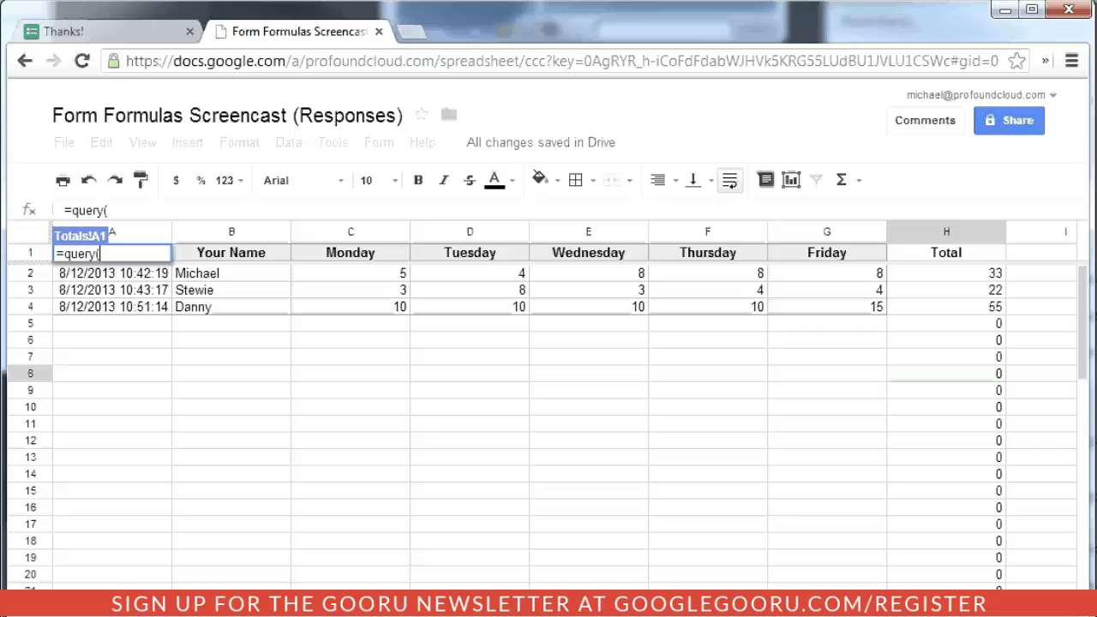
click(219, 237)
drag(219, 237, 805, 236)
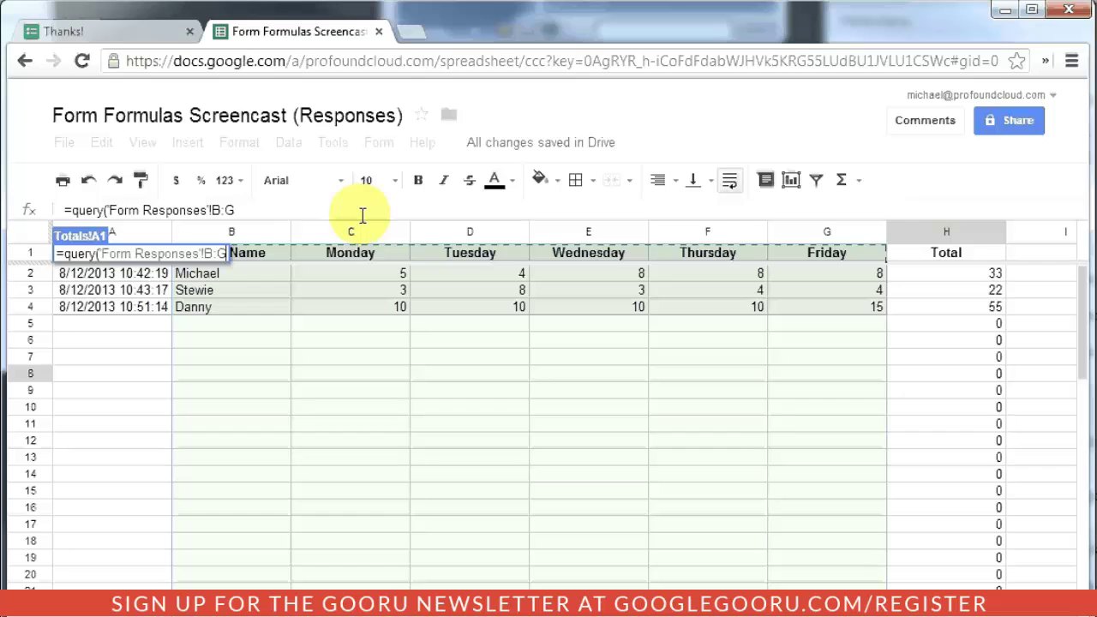
text())
key(Return)
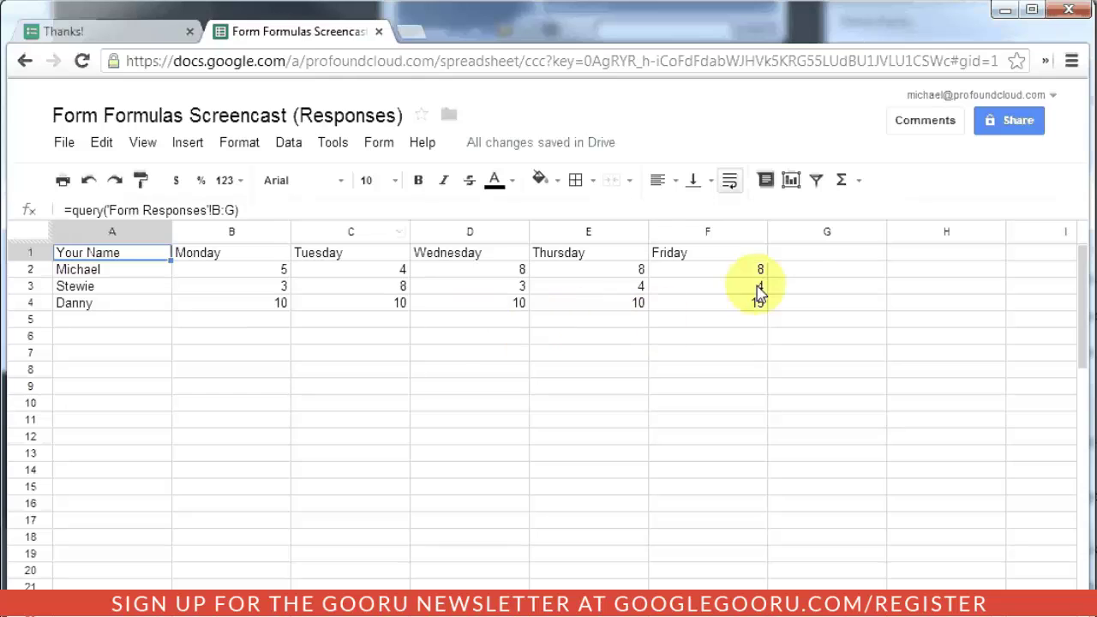
Add a 'Totals' header in G1 and the formula =sum(B2:F2) in G2.
click(808, 261)
text(T)
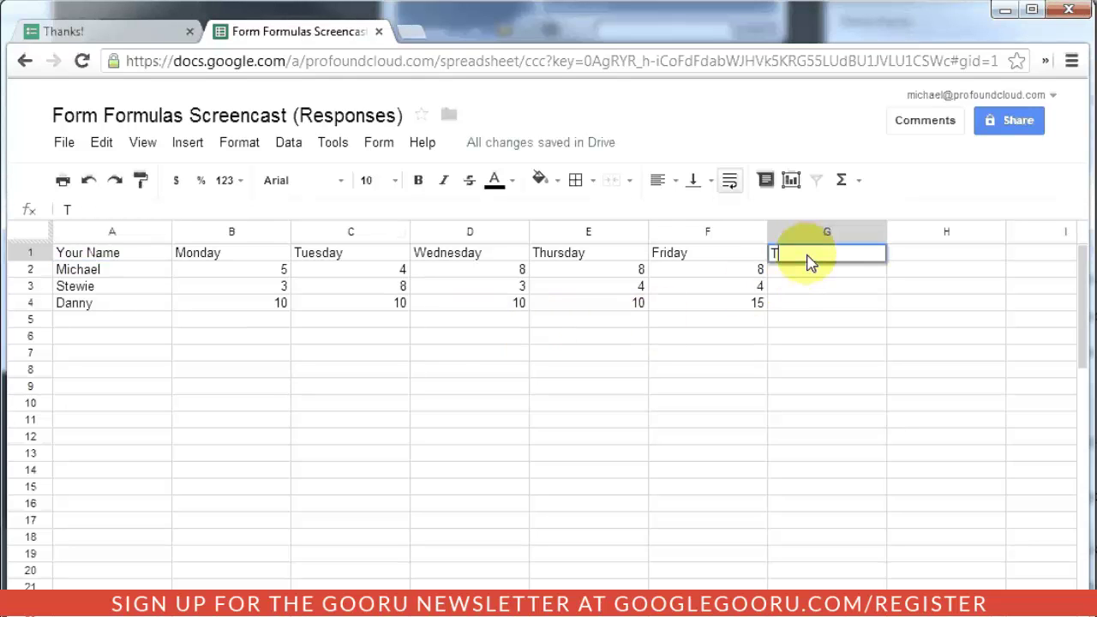
text(otals)
key(Return)
text(=sum()
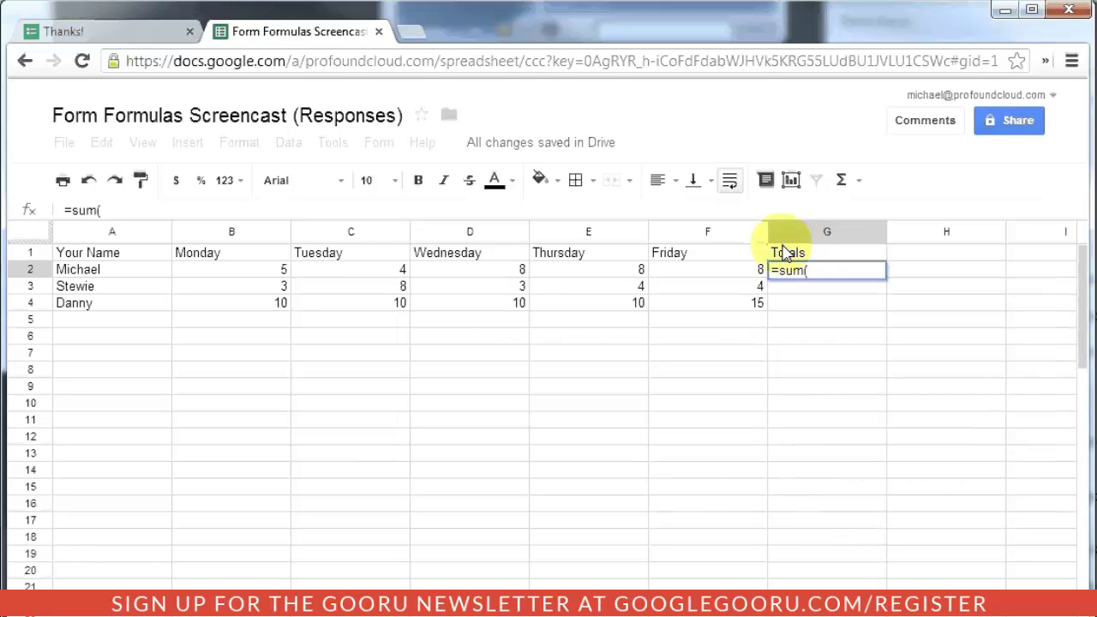
drag(741, 273, 287, 274)
text())
key(Return)
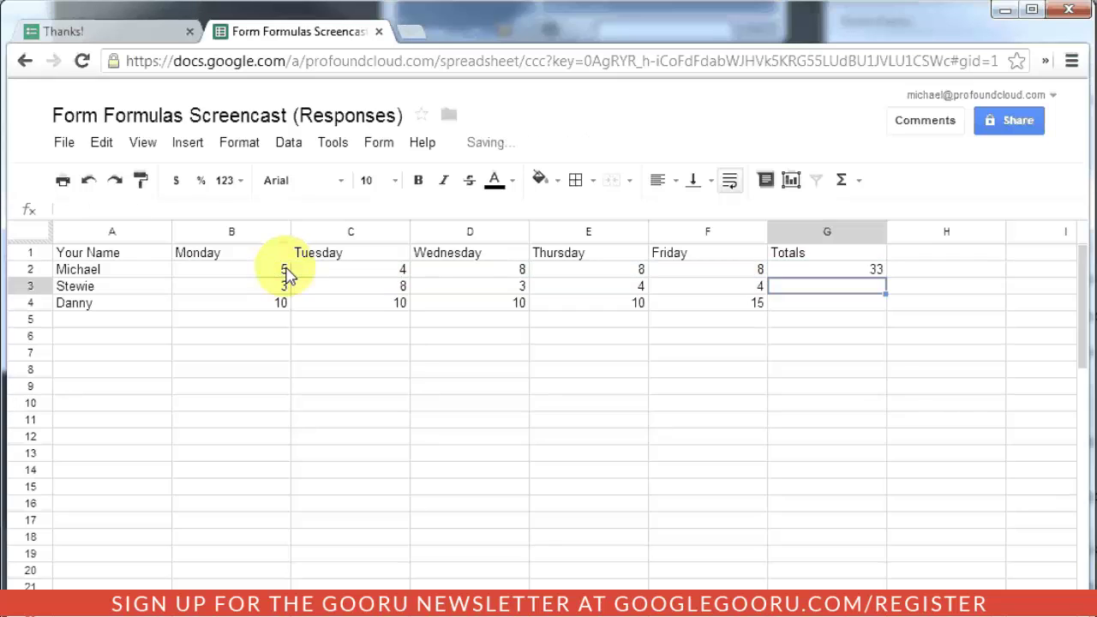
Fill the sum formula down column G, then return to the form's confirmation page.
drag(857, 269, 842, 587)
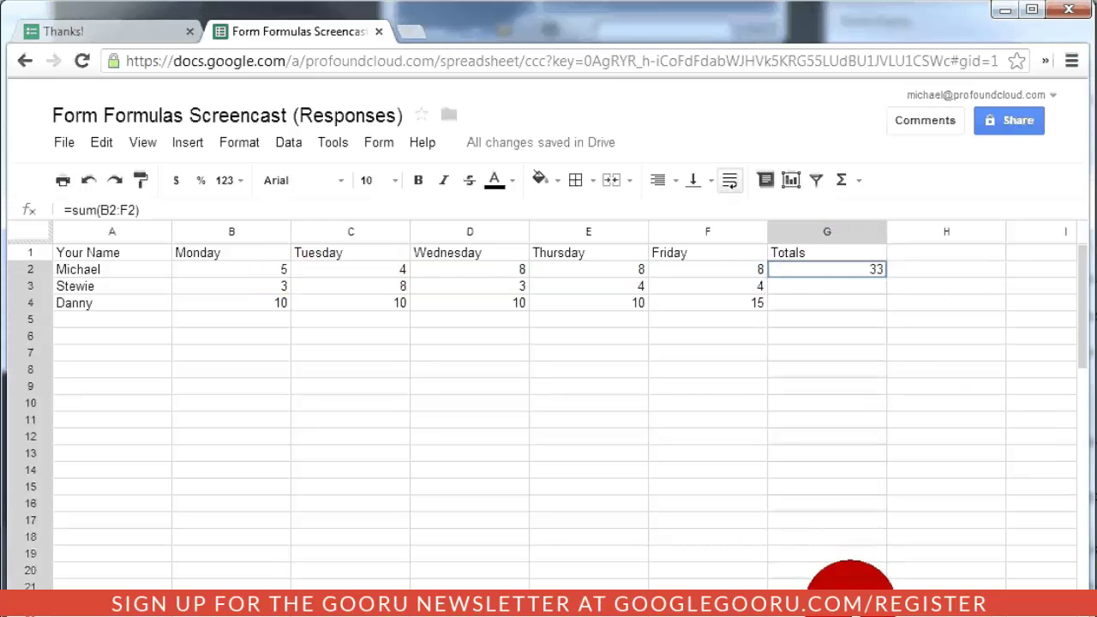
key(ctrl+d)
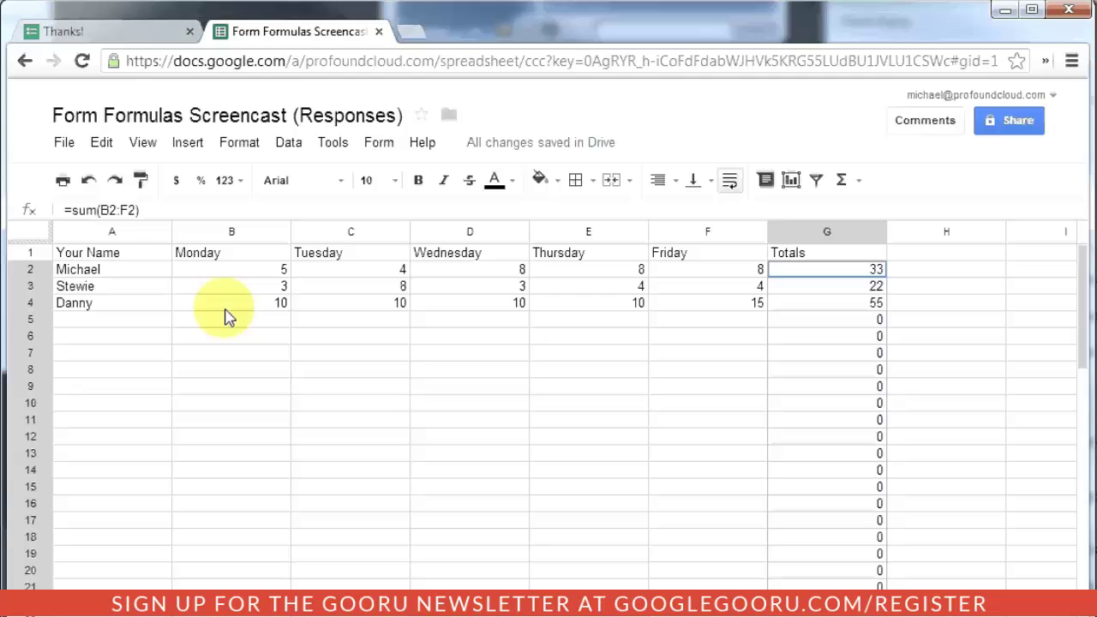
click(124, 256)
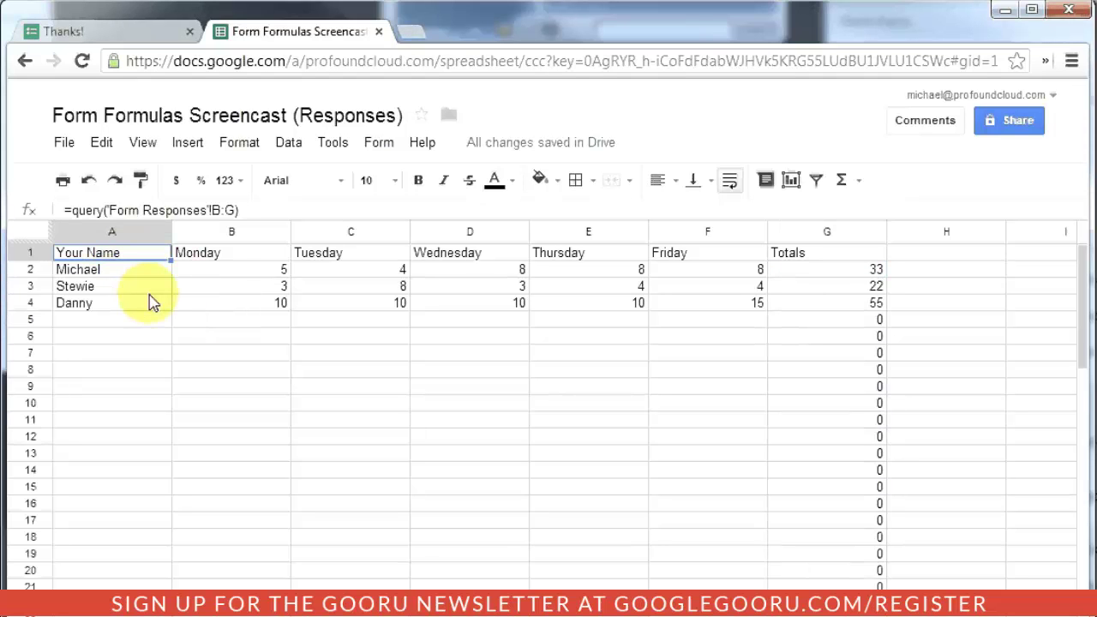
click(101, 31)
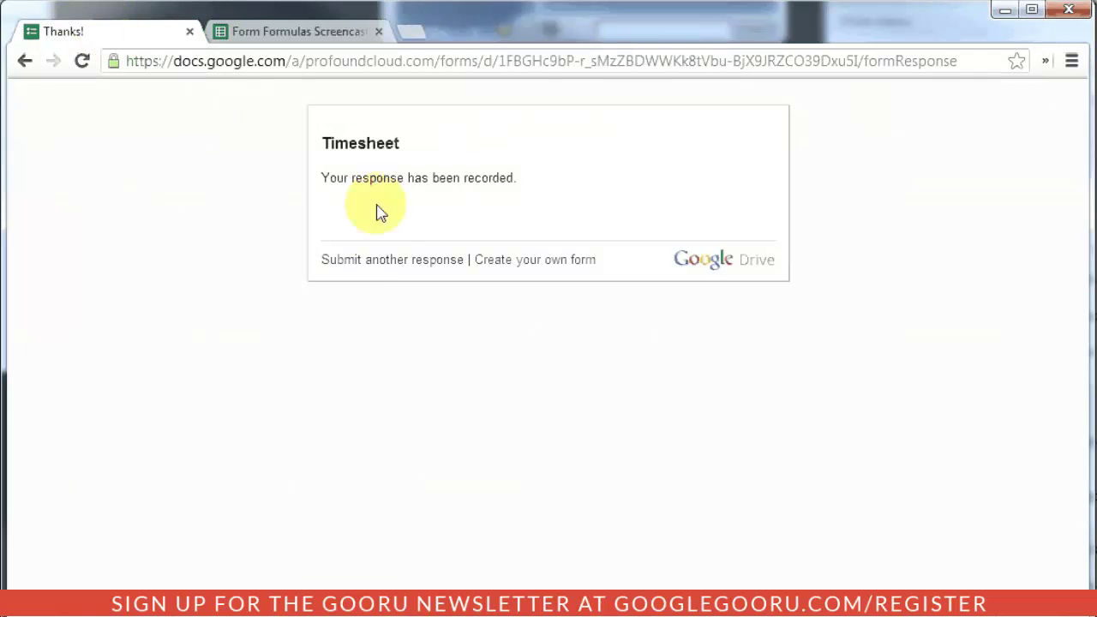
Submit another timesheet with a name and hours 5, 8, 10, 3 and 0, then return to the spreadsheet.
click(380, 268)
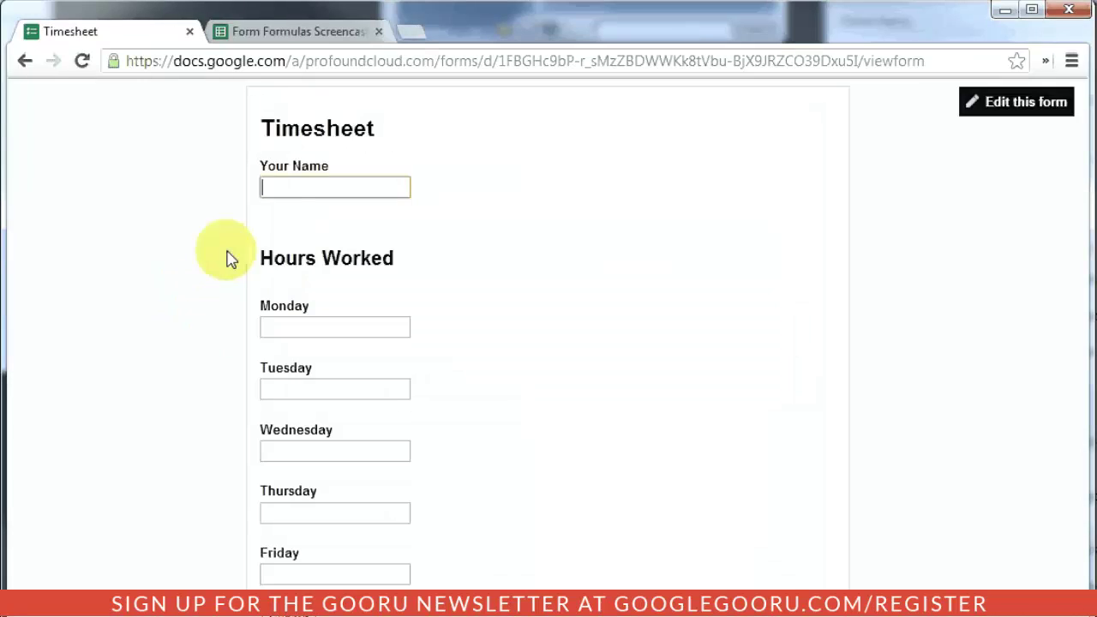
click(285, 184)
text(Philip)
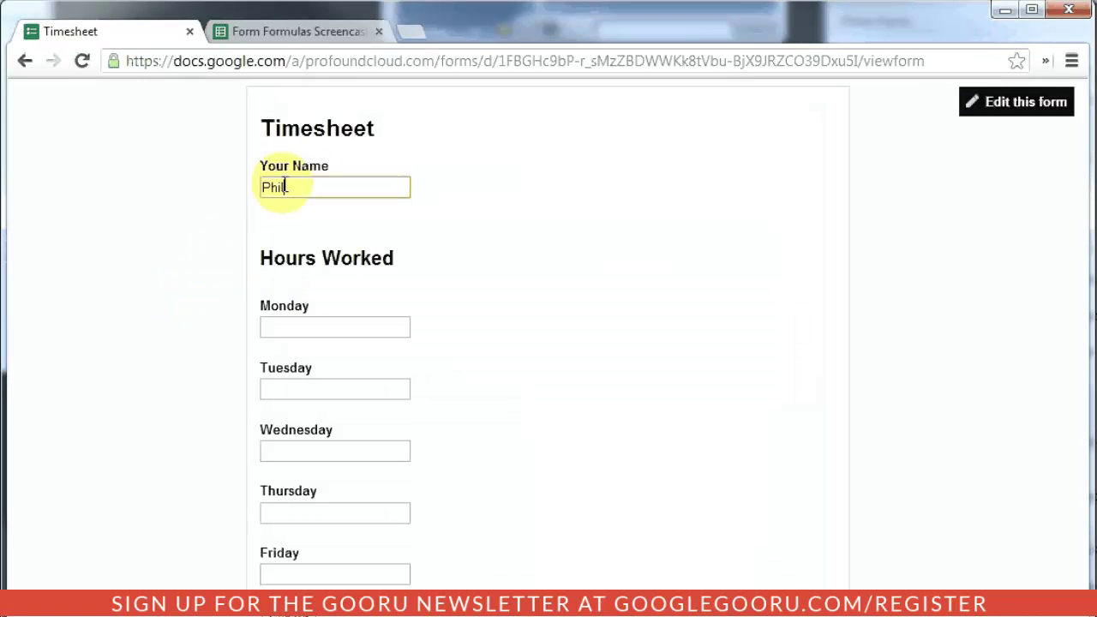
key(Tab)
text(5)
key(Tab)
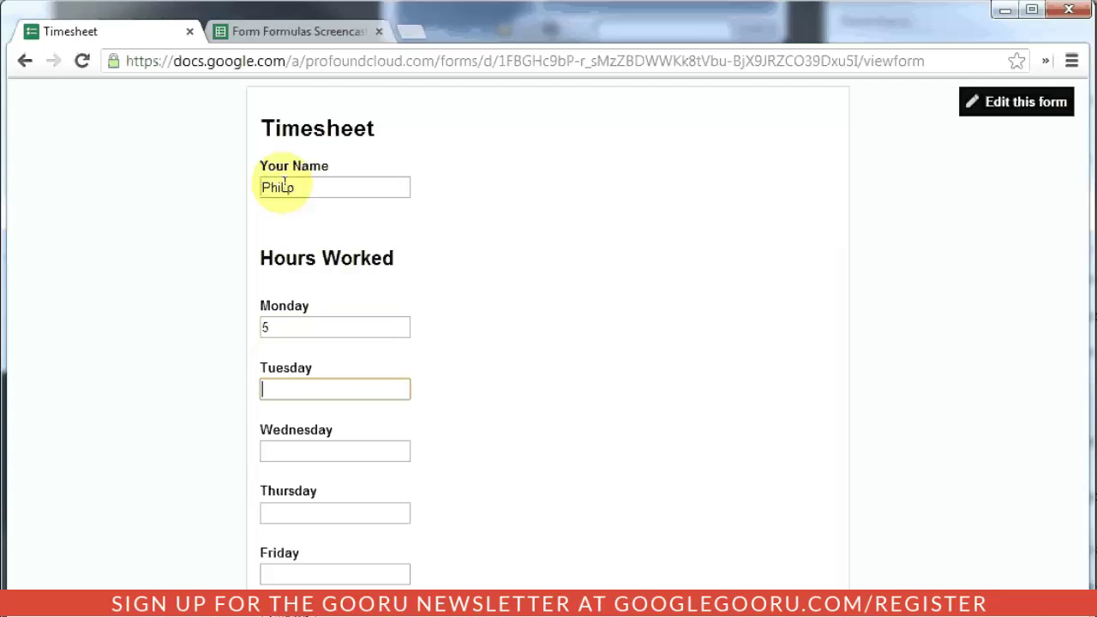
text(8)
key(Tab)
text(10)
key(Tab)
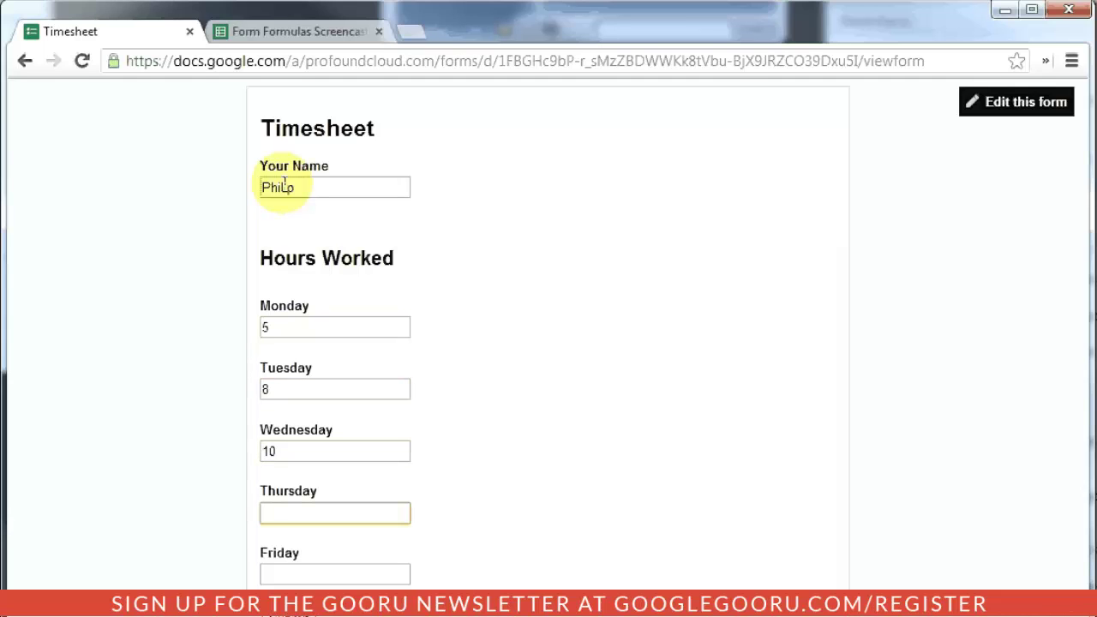
text(3)
key(Tab)
text(0)
key(Return)
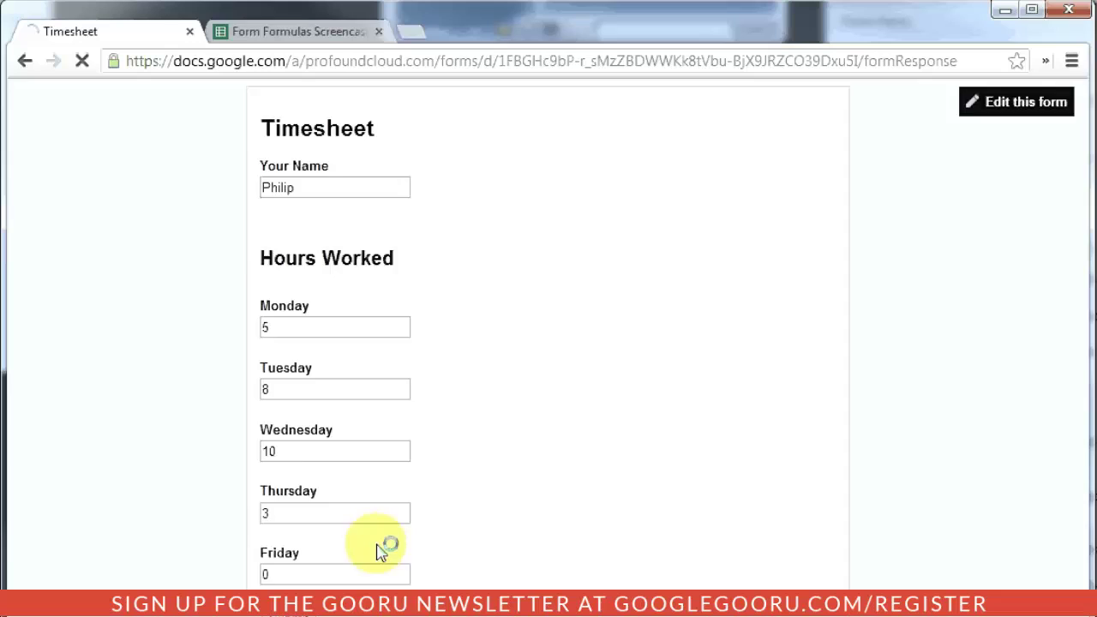
click(271, 34)
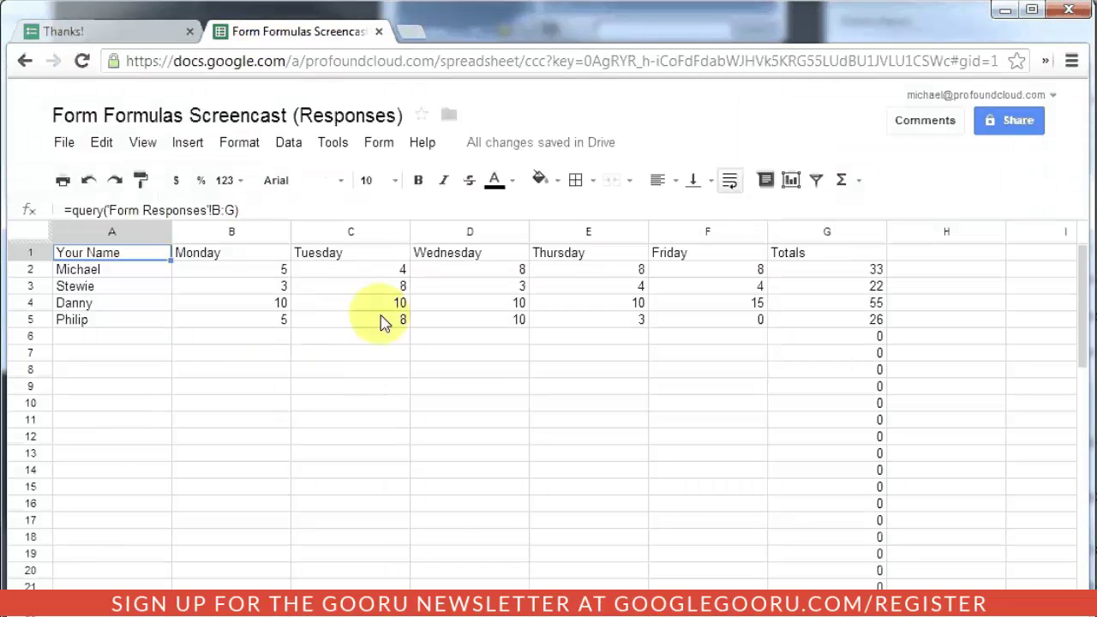
click(124, 324)
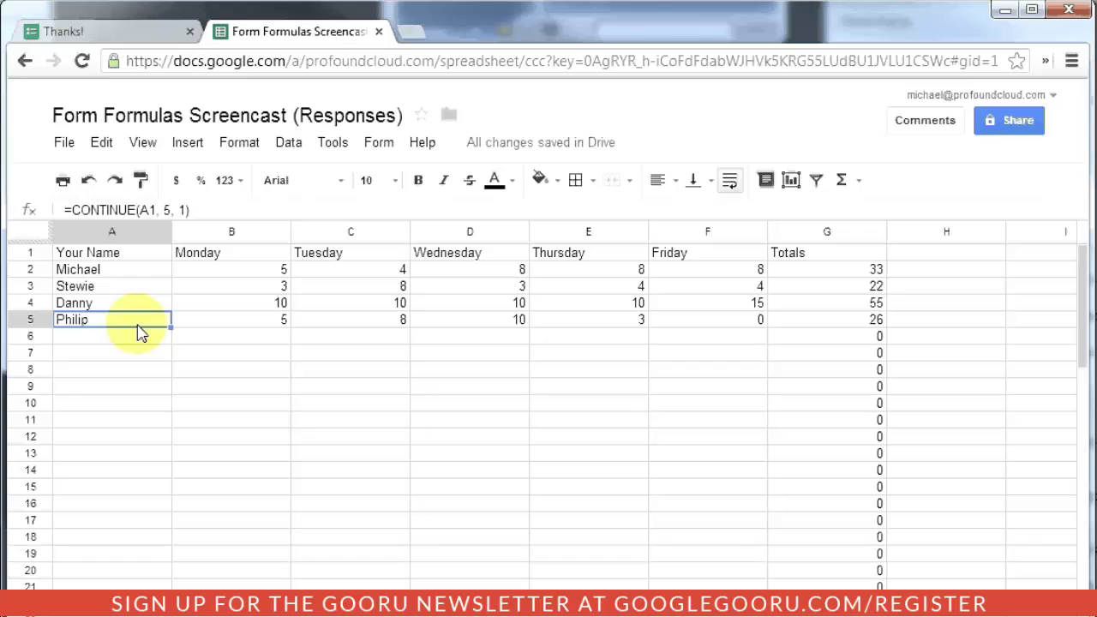
click(847, 319)
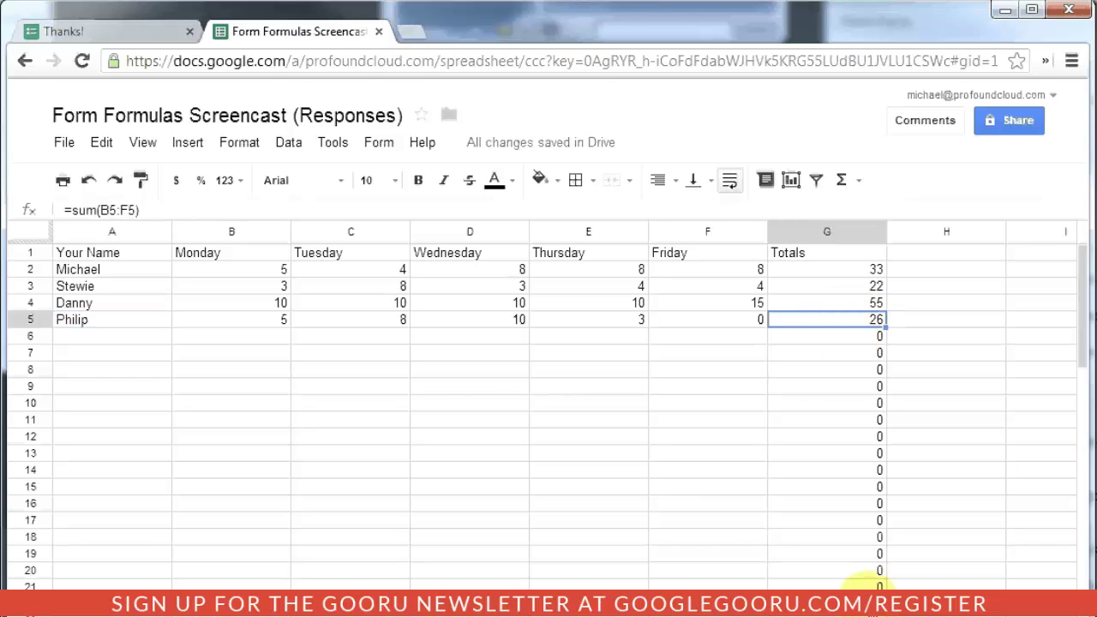
click(856, 599)
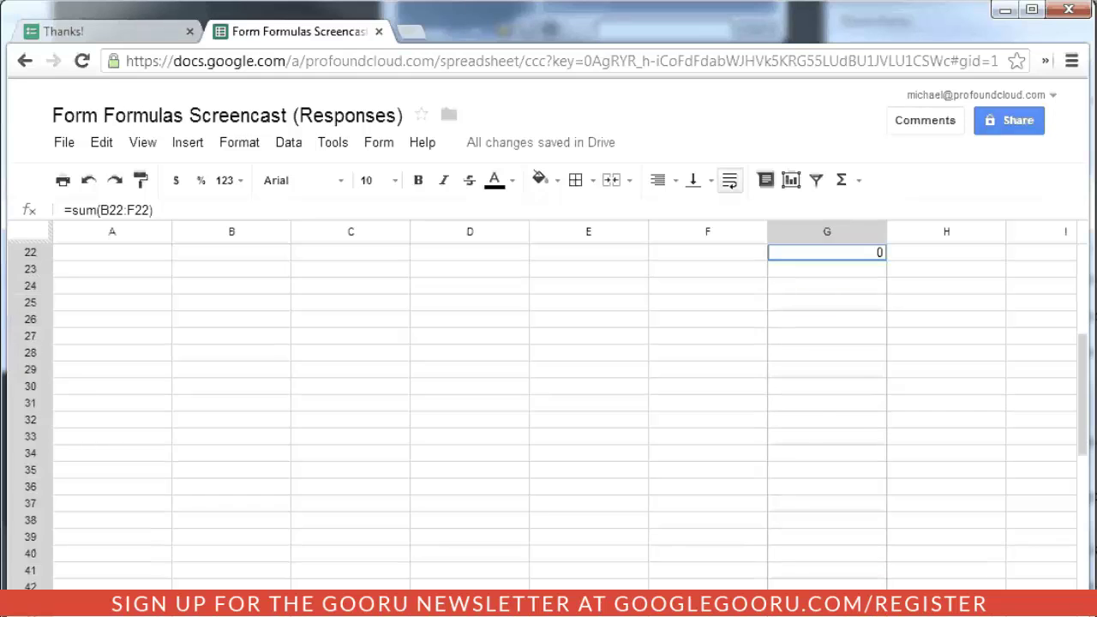
scroll(778, 399, up, 7)
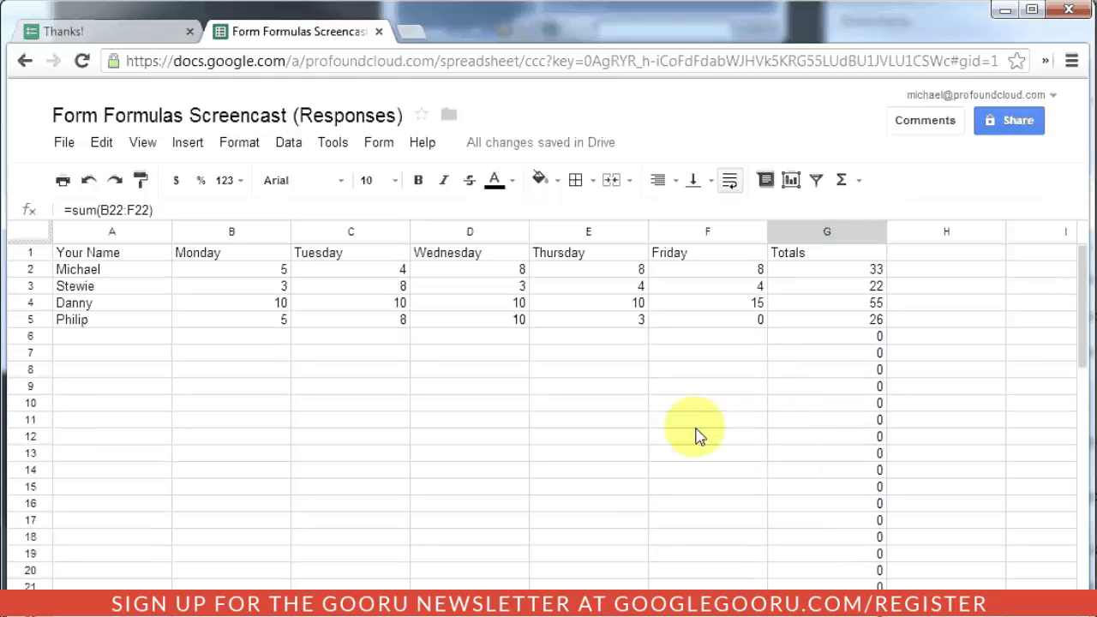